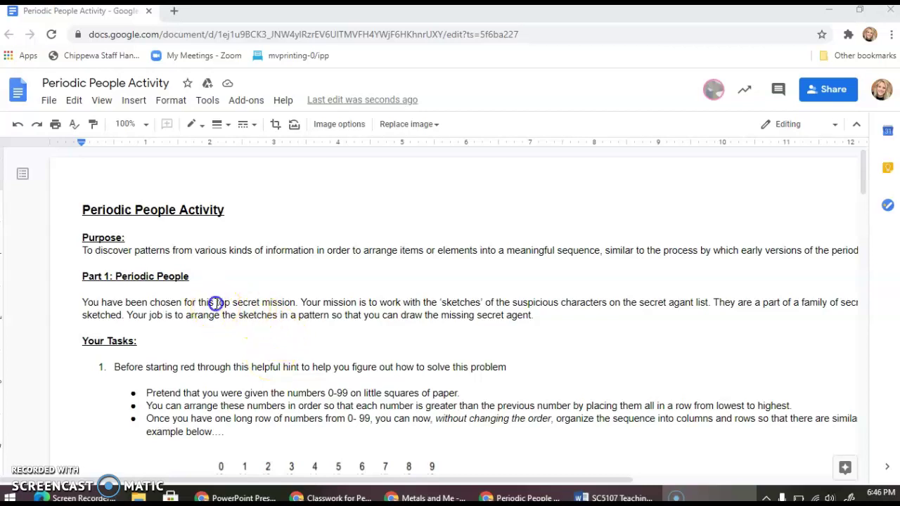
Step: Drag two stick figures toward the row beneath the rearrange heading
click(284, 300)
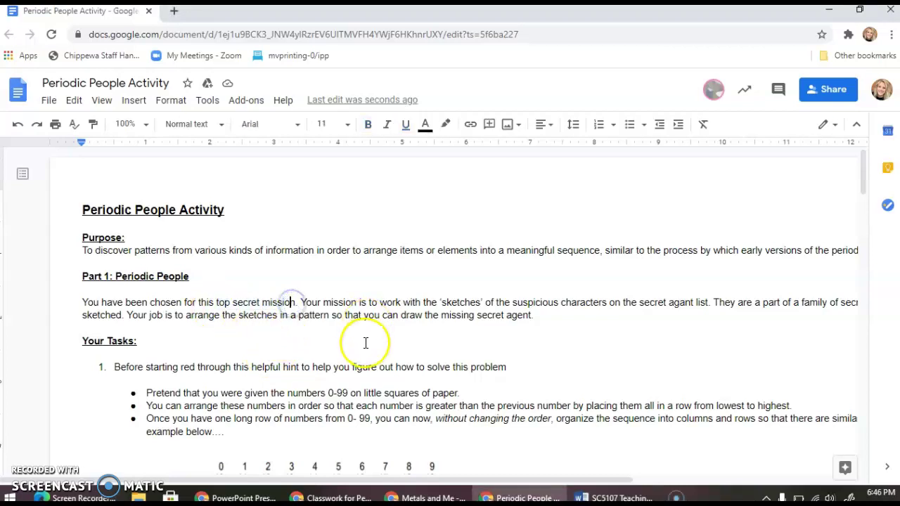
click(391, 481)
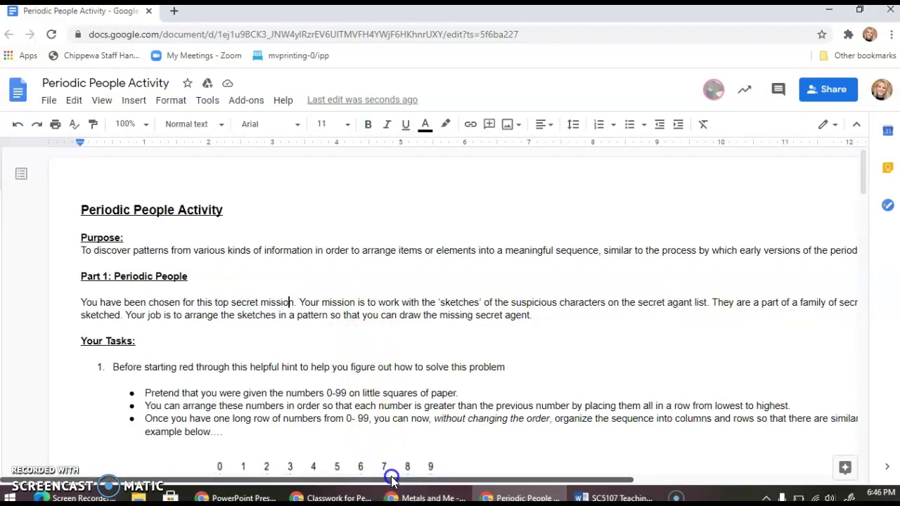
drag(391, 481, 573, 437)
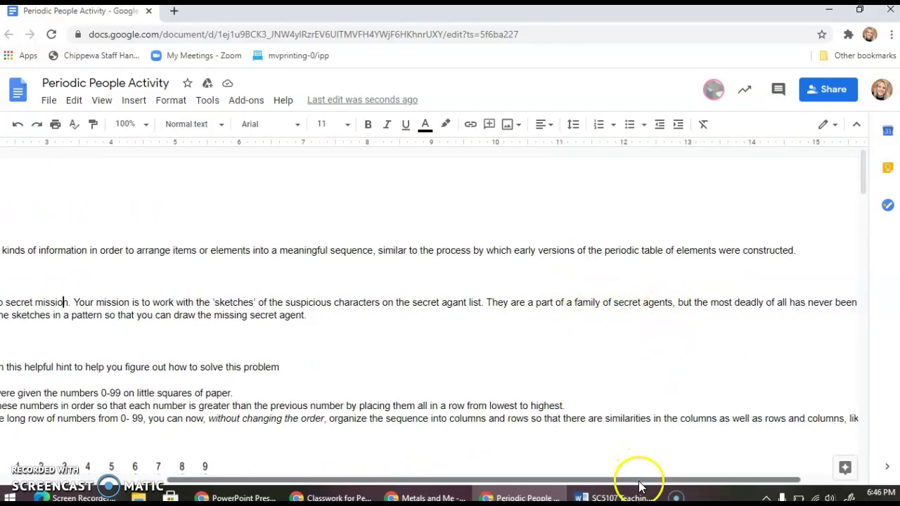
drag(640, 481, 483, 469)
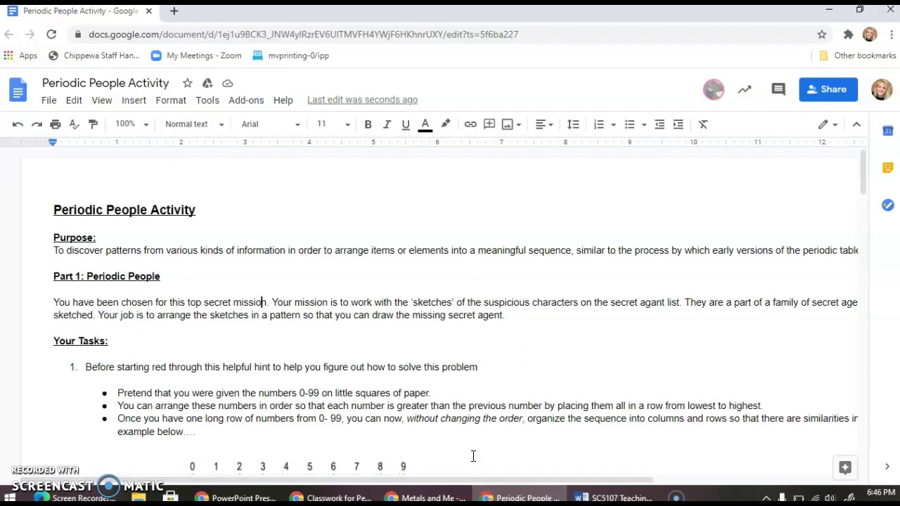
click(427, 339)
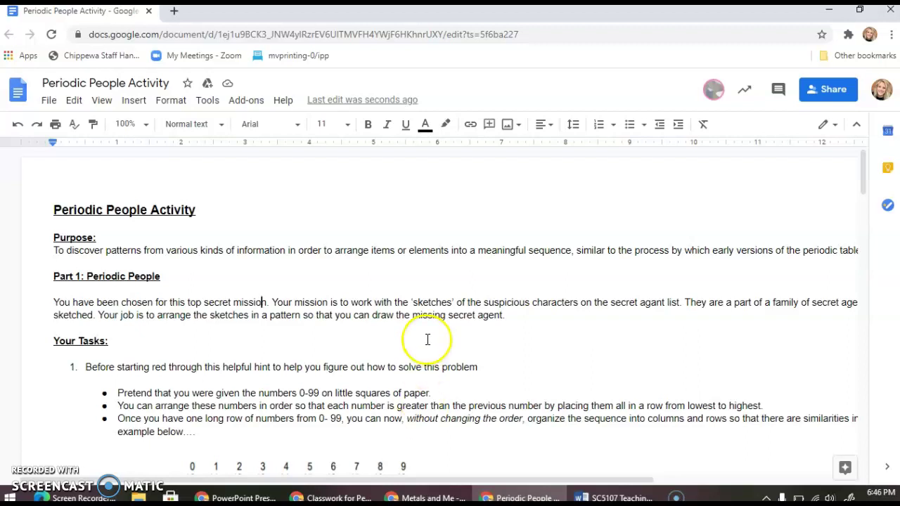
Step: Scroll through the document to review the figures and dismiss the low-battery notification
scroll(427, 340, down, 2)
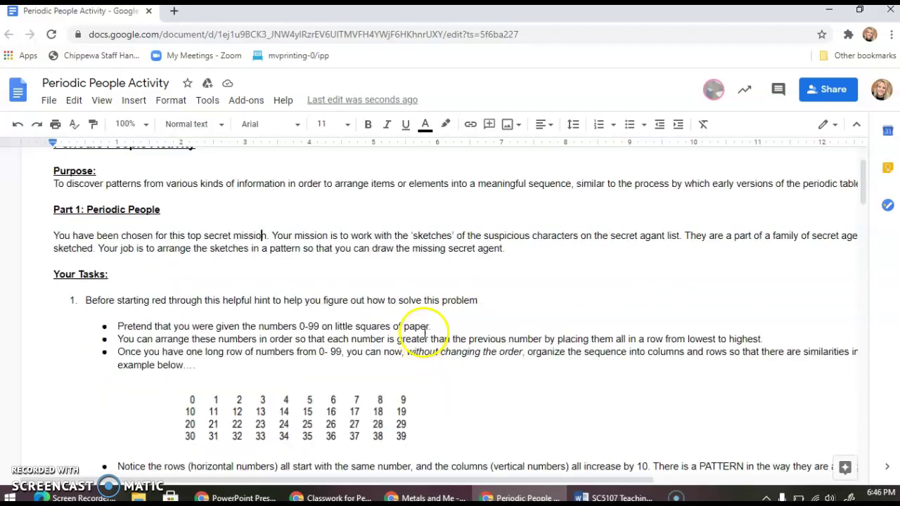
scroll(425, 332, down, 2)
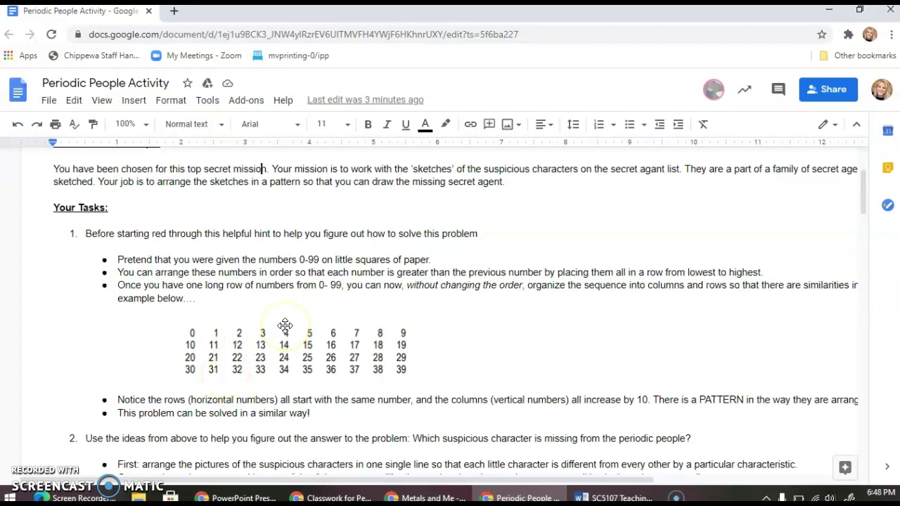
scroll(289, 323, down, 1)
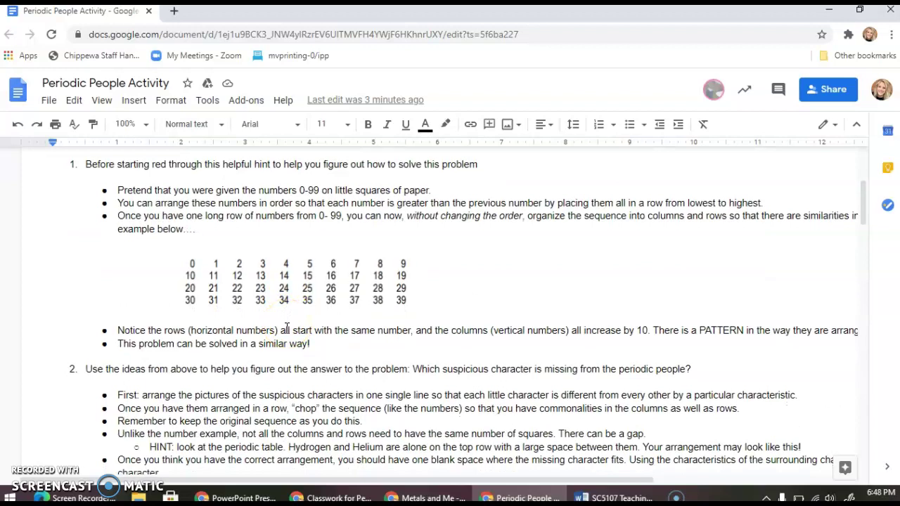
scroll(287, 325, down, 1)
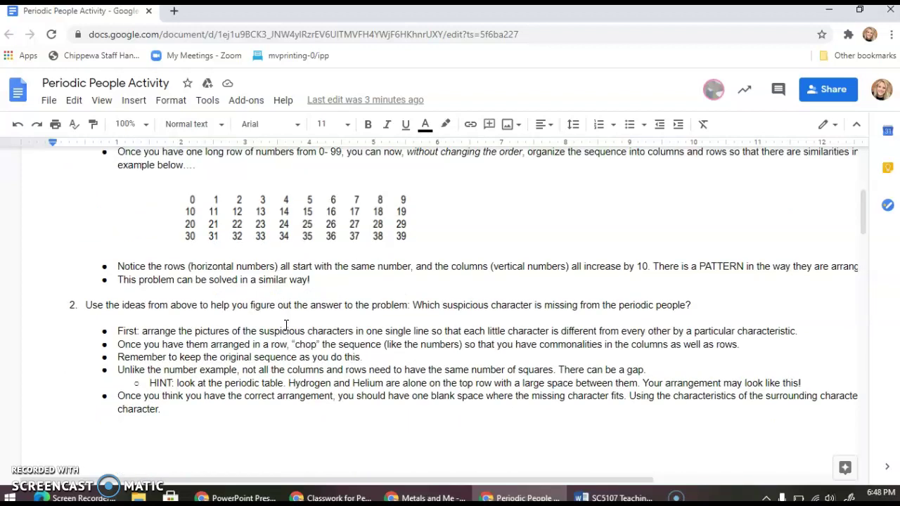
scroll(293, 327, down, 1)
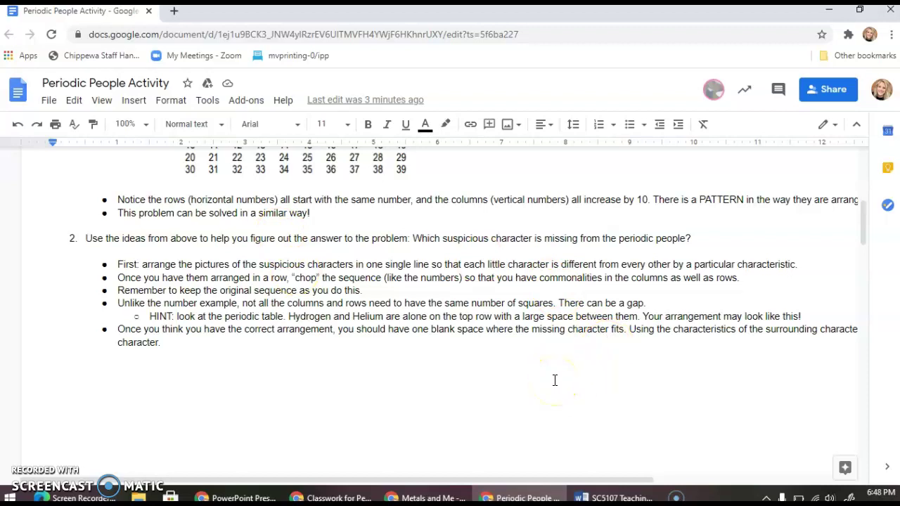
scroll(555, 380, down, 1)
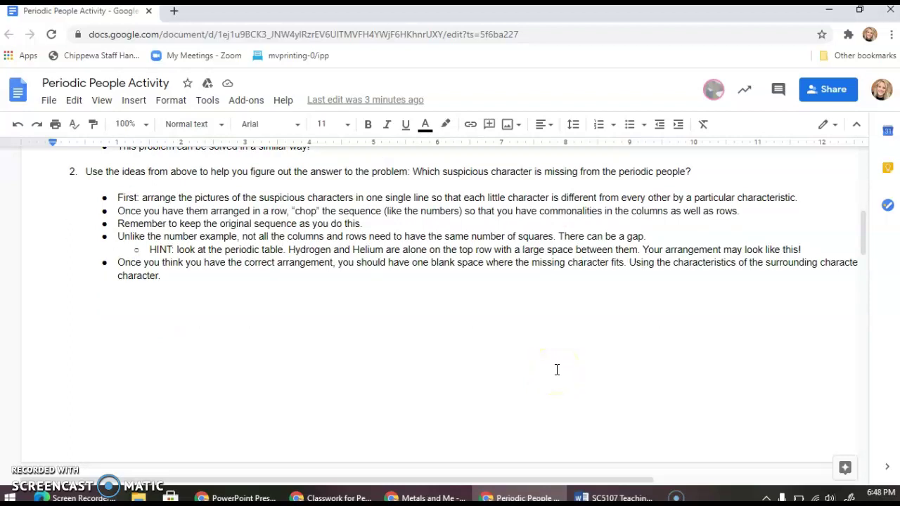
scroll(538, 332, up, 3)
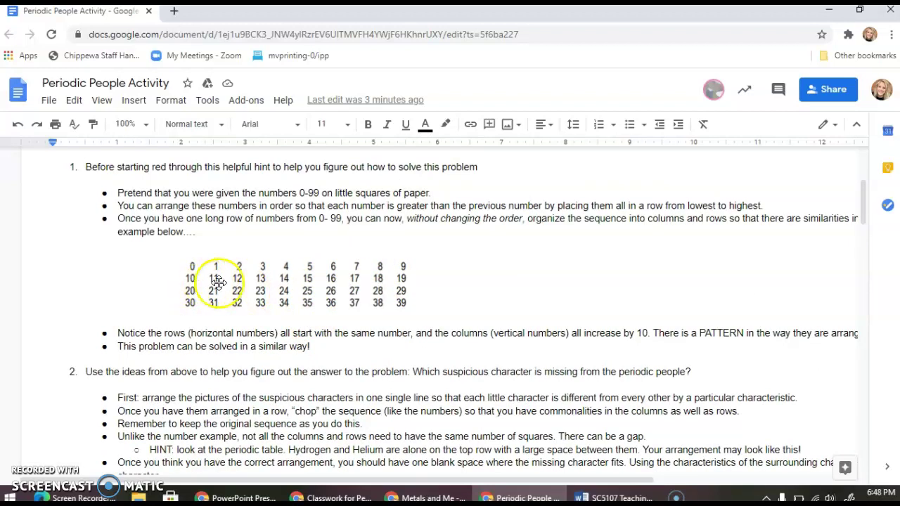
scroll(425, 270, down, 1)
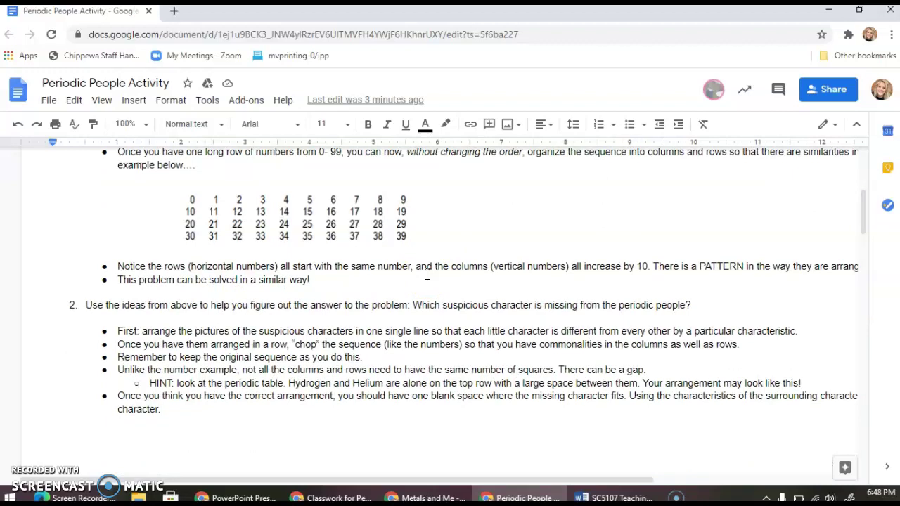
scroll(427, 274, down, 3)
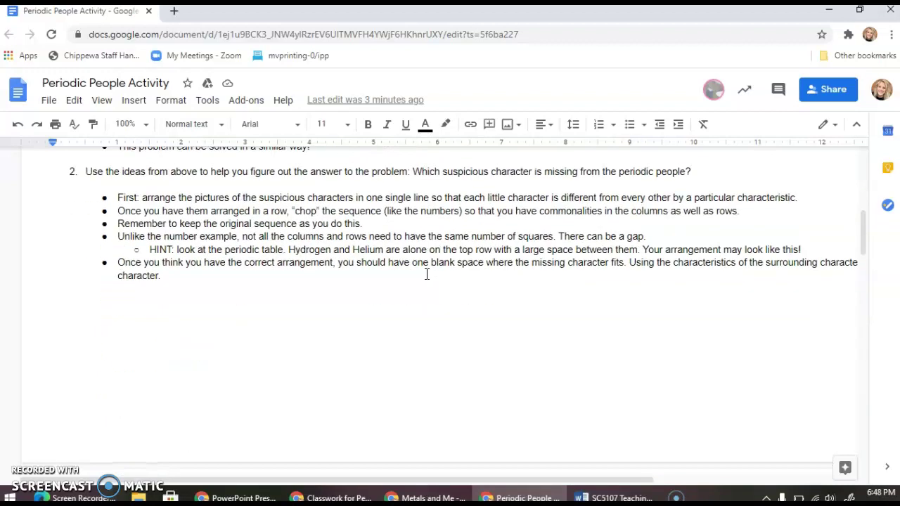
scroll(427, 272, down, 3)
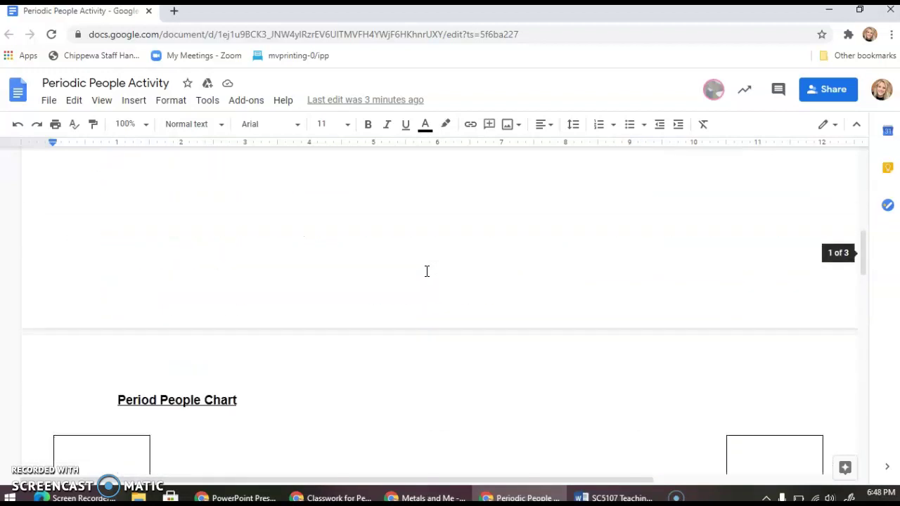
scroll(218, 255, down, 1)
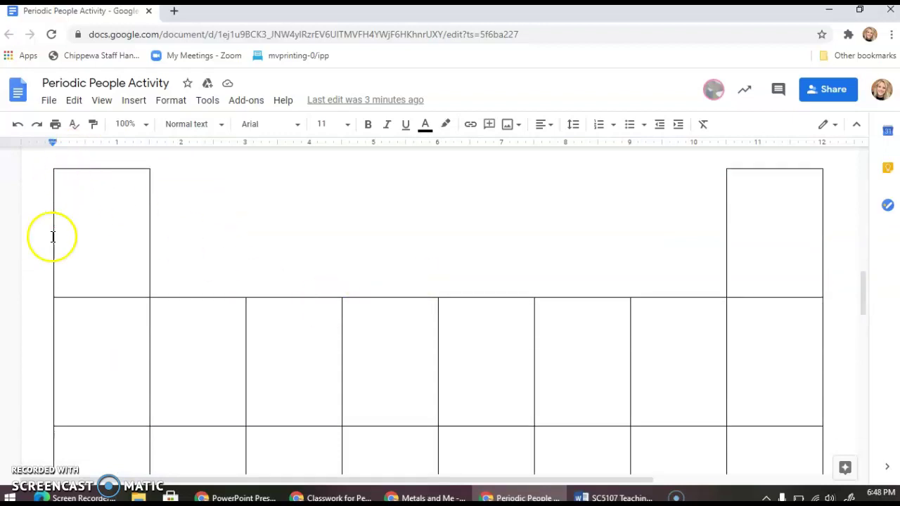
scroll(77, 408, down, 1)
scroll(77, 408, down, 2)
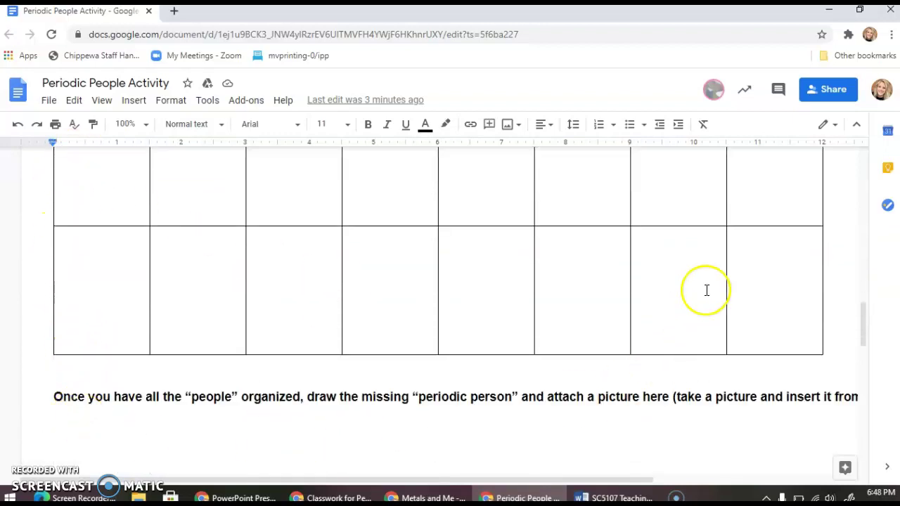
scroll(809, 237, up, 4)
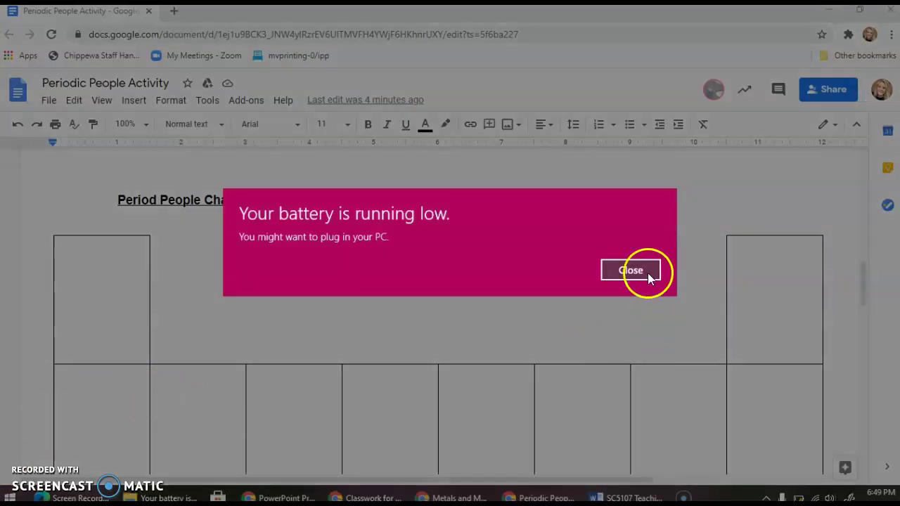
click(647, 273)
scroll(394, 370, down, 3)
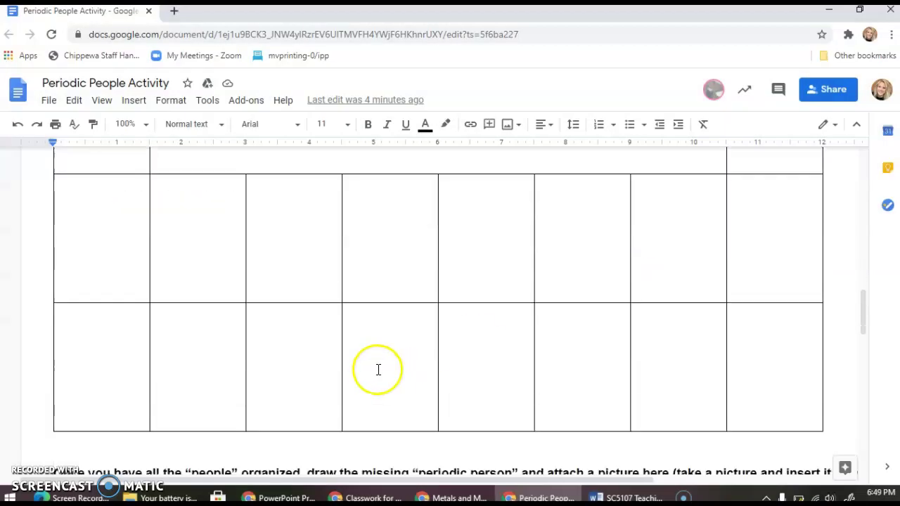
scroll(378, 370, down, 7)
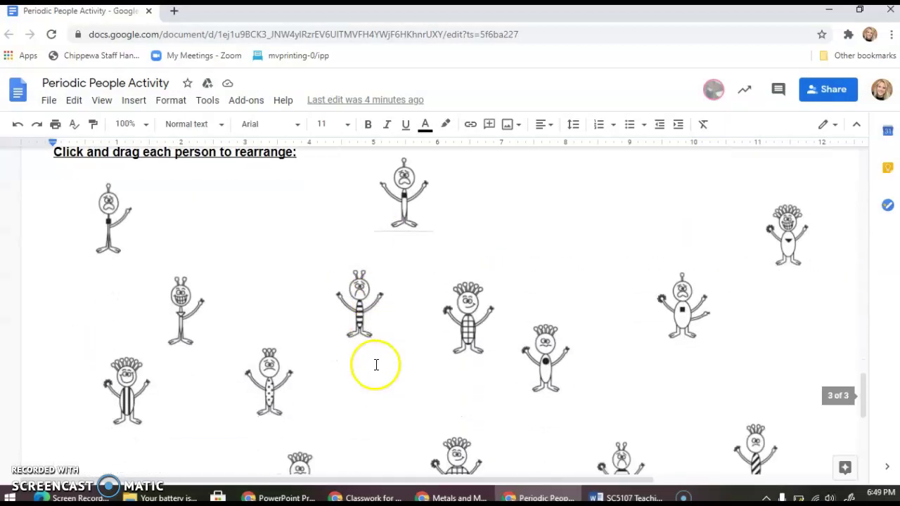
scroll(376, 365, up, 6)
scroll(376, 363, down, 3)
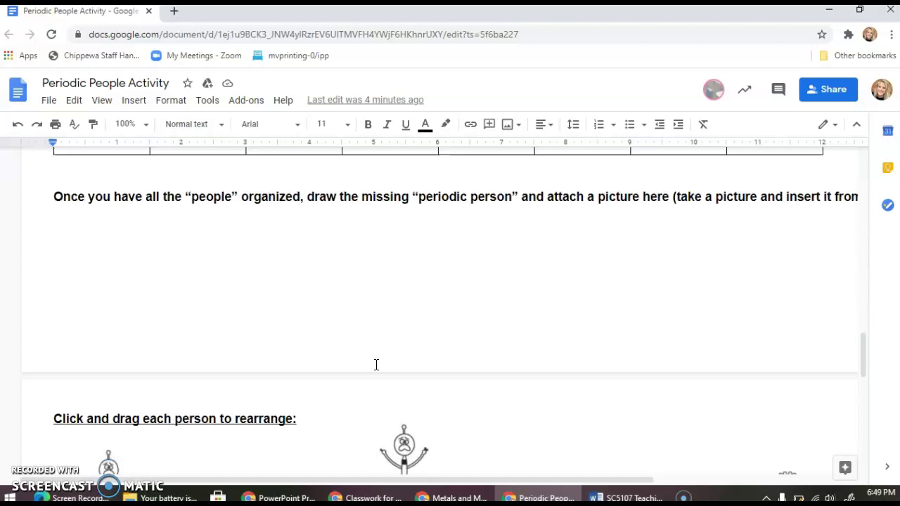
scroll(374, 366, down, 1)
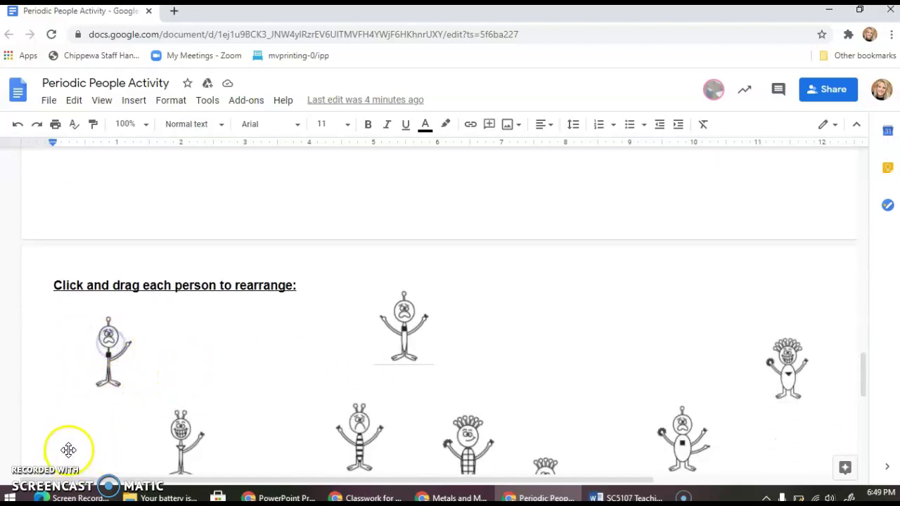
Step: Adjust the first stick figure's positioning on the page
click(100, 377)
click(39, 476)
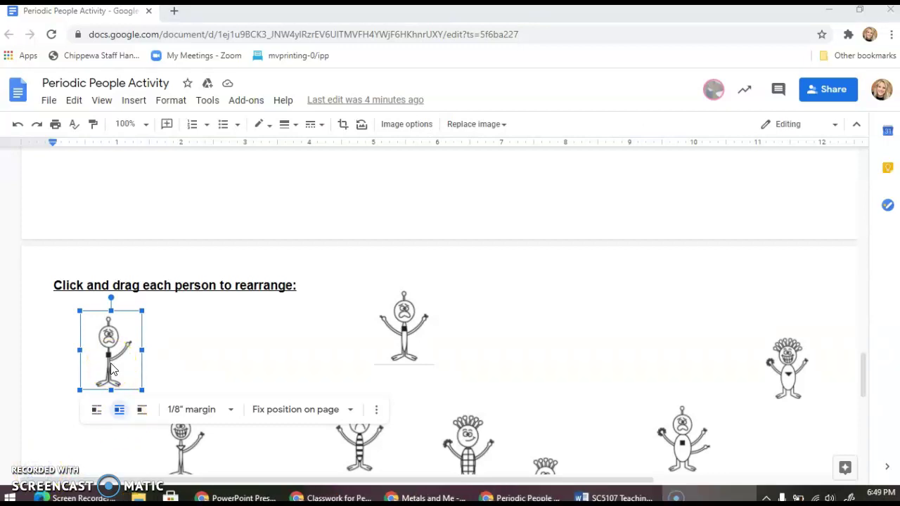
scroll(112, 367, down, 1)
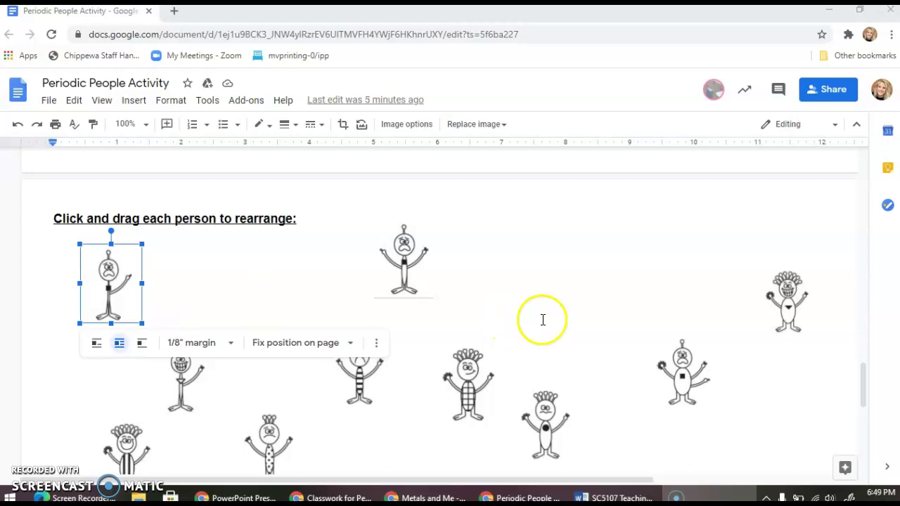
click(258, 280)
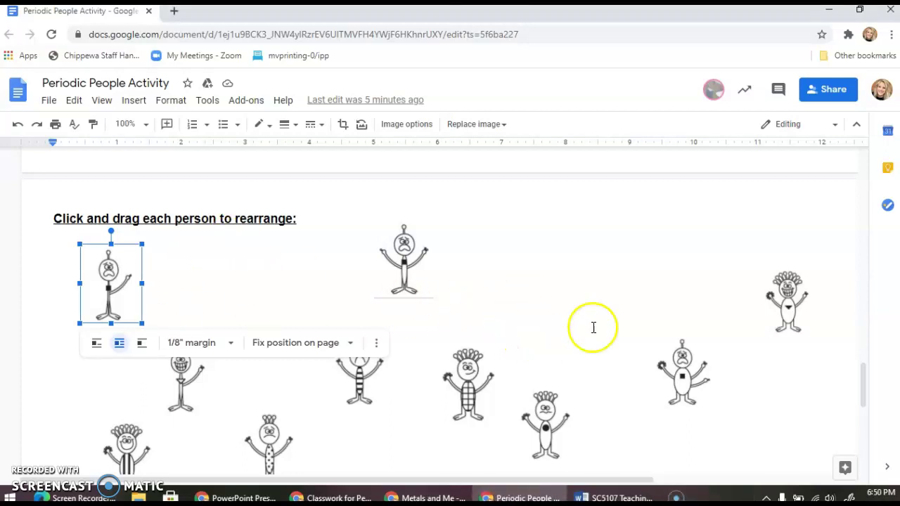
click(797, 307)
scroll(797, 307, down, 1)
scroll(337, 434, down, 2)
scroll(222, 435, down, 1)
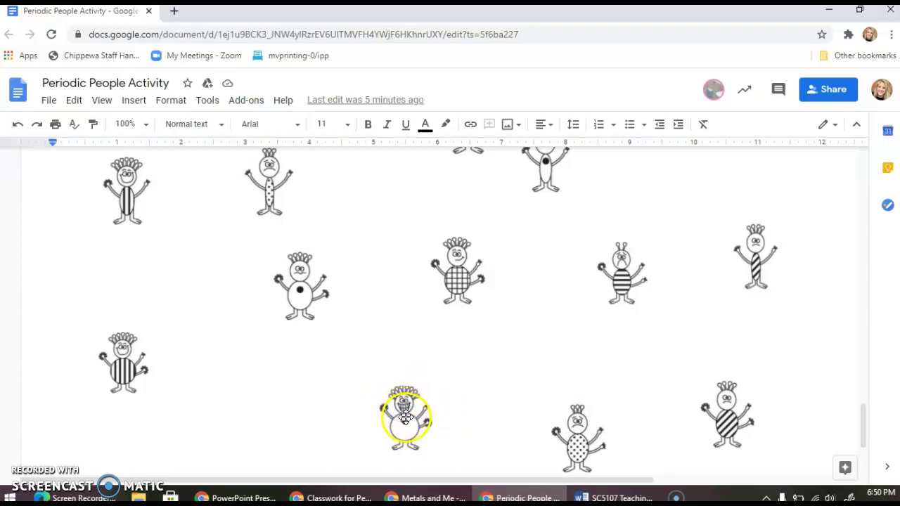
scroll(407, 405, up, 1)
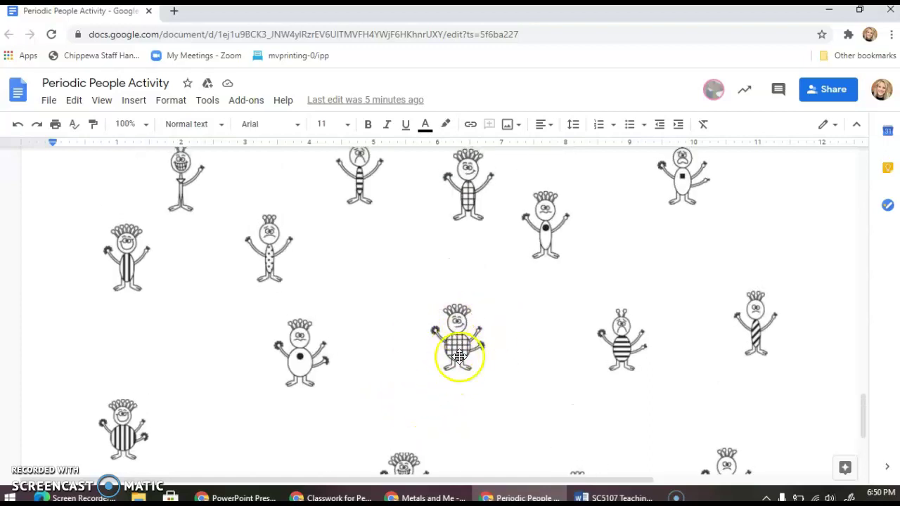
scroll(426, 341, up, 2)
scroll(447, 338, up, 1)
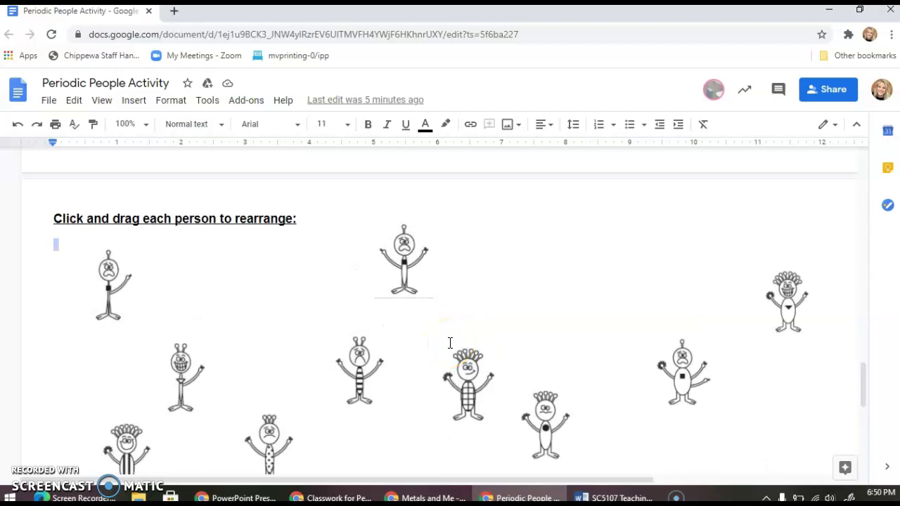
Step: Place the grinning stick figure beside the first figure
click(182, 375)
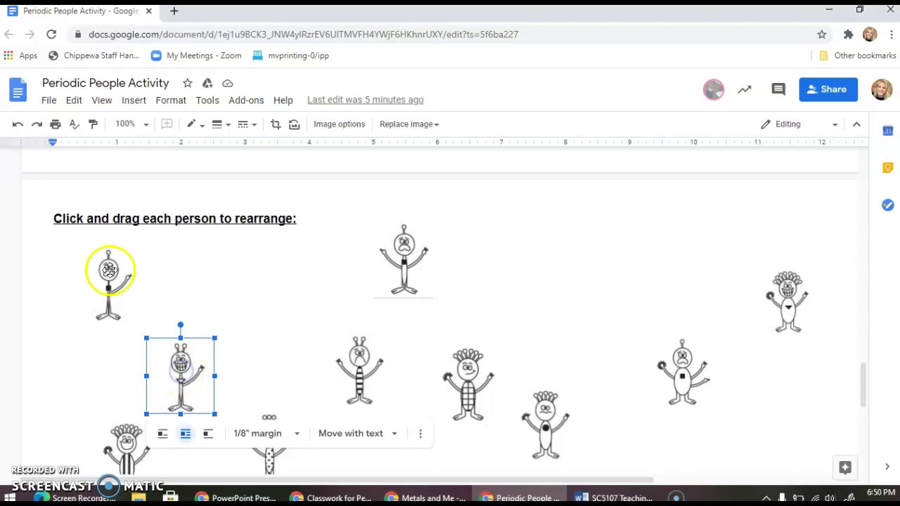
drag(109, 270, 189, 296)
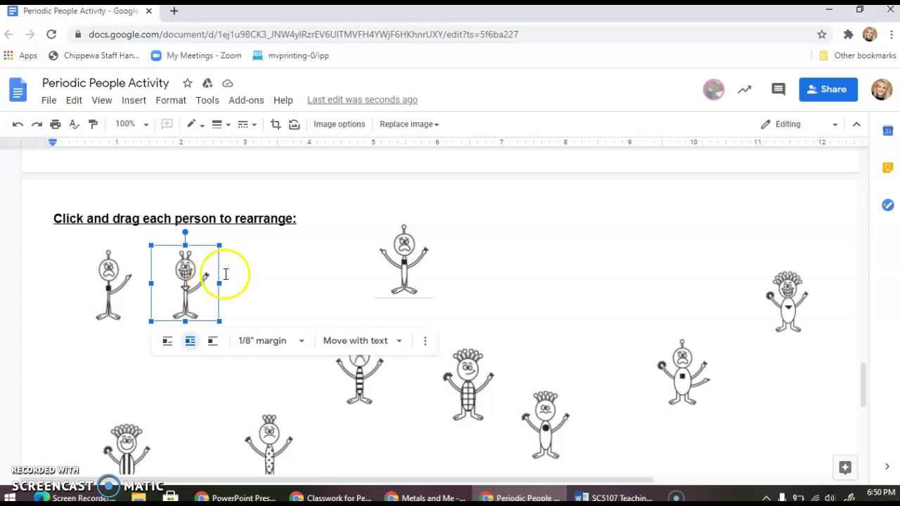
scroll(357, 298, down, 3)
scroll(361, 303, down, 2)
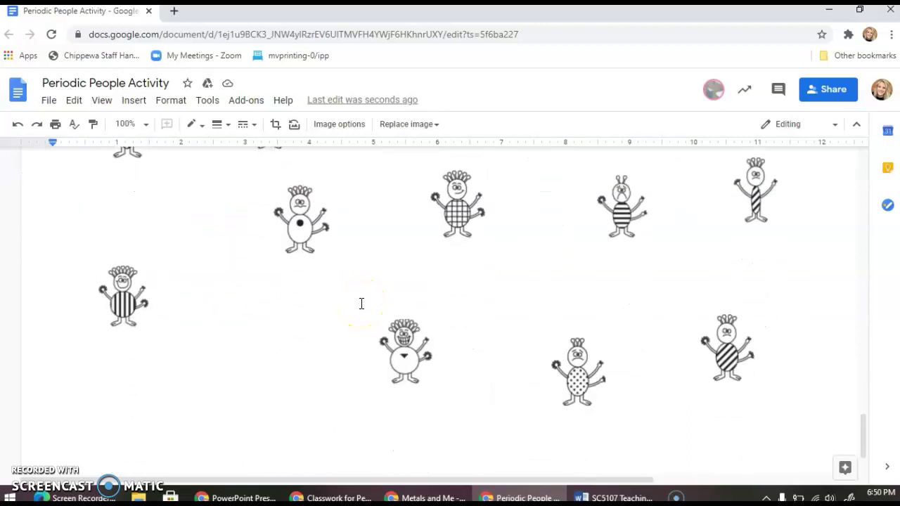
scroll(362, 303, up, 5)
drag(174, 350, 116, 359)
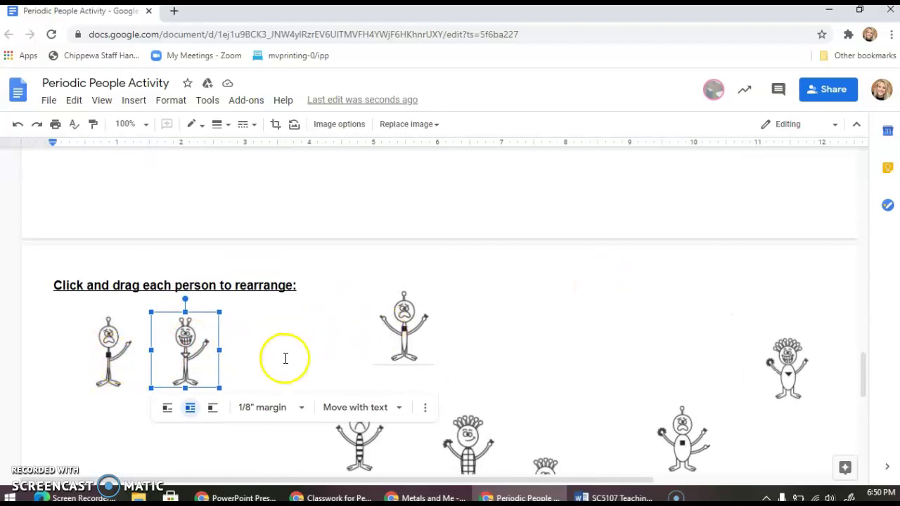
scroll(484, 356, down, 1)
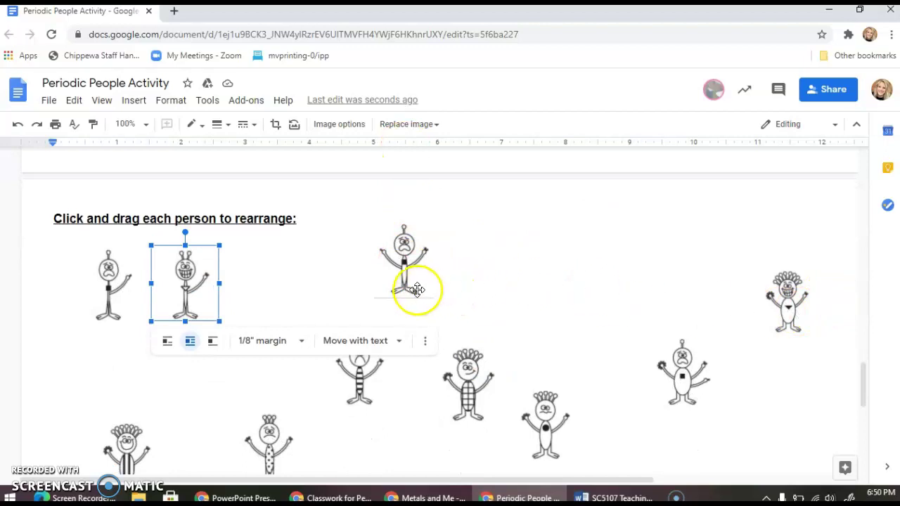
scroll(601, 312, down, 2)
scroll(538, 320, up, 1)
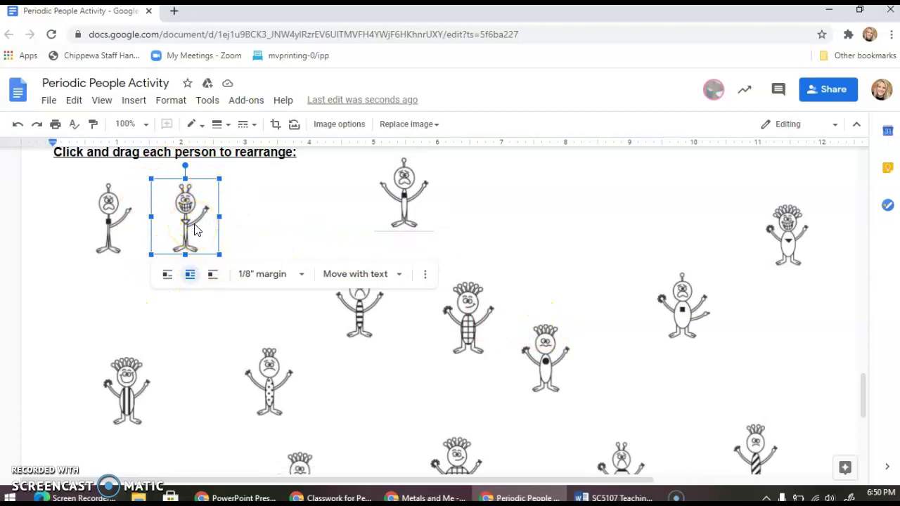
Step: Move the sad figure with raised arms next to the grinning figure
click(406, 207)
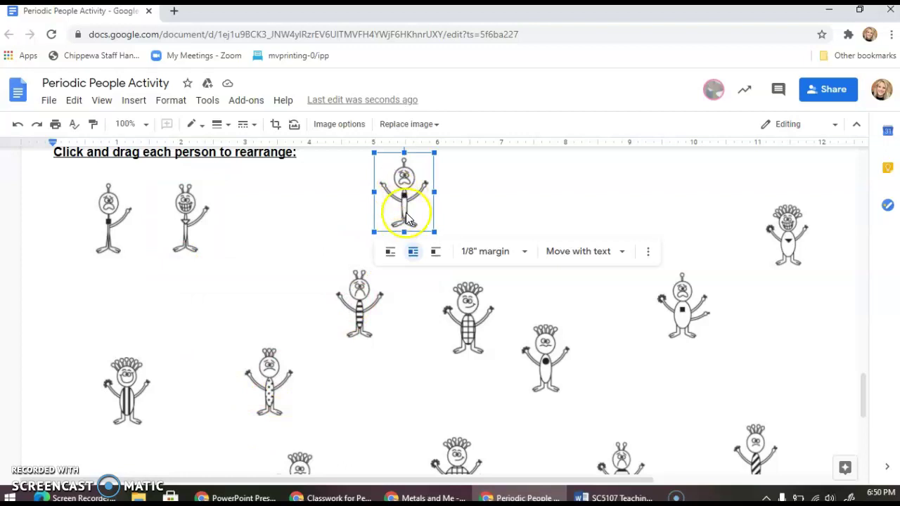
drag(404, 197, 260, 211)
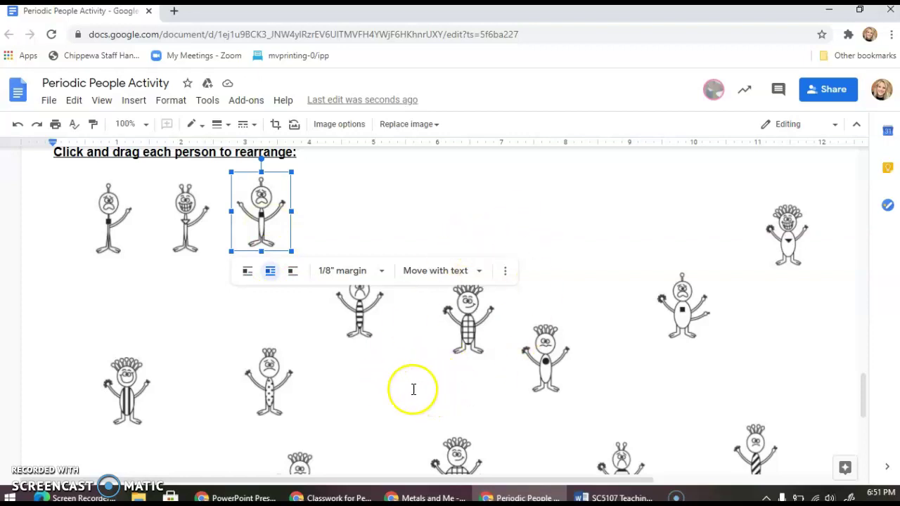
click(325, 295)
scroll(329, 309, down, 5)
scroll(332, 322, up, 5)
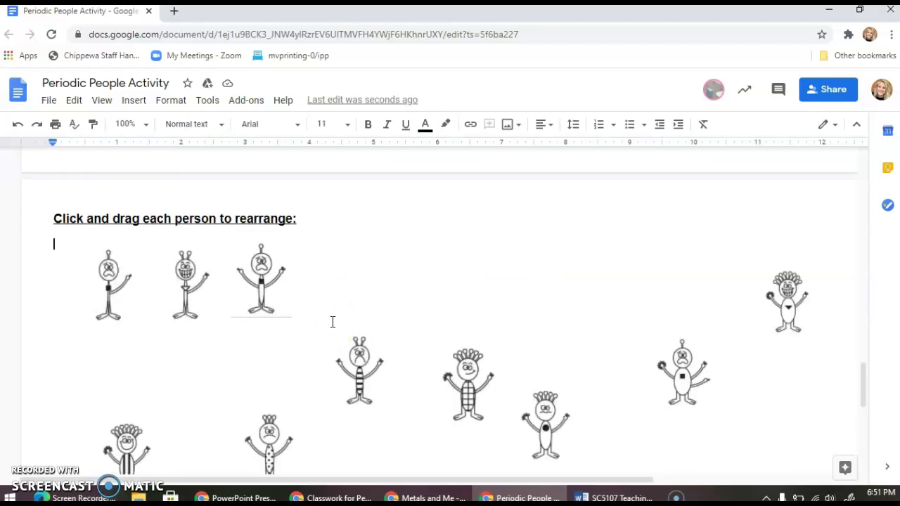
scroll(372, 380, down, 3)
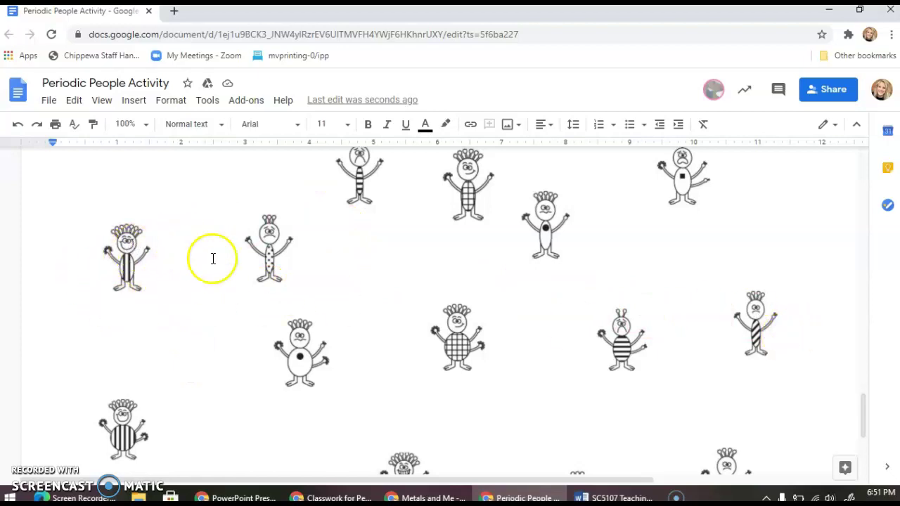
scroll(211, 257, up, 2)
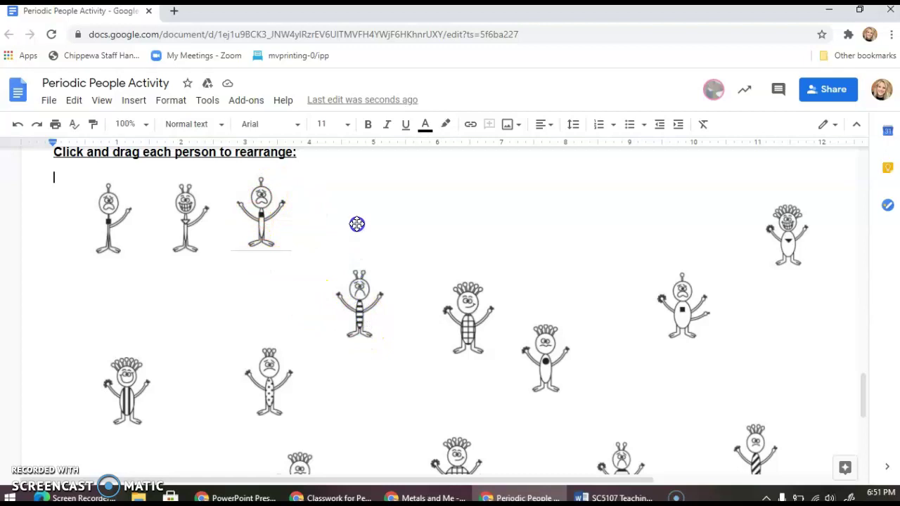
Step: Line up the striped figure beside the third figure in the row
drag(357, 223, 354, 428)
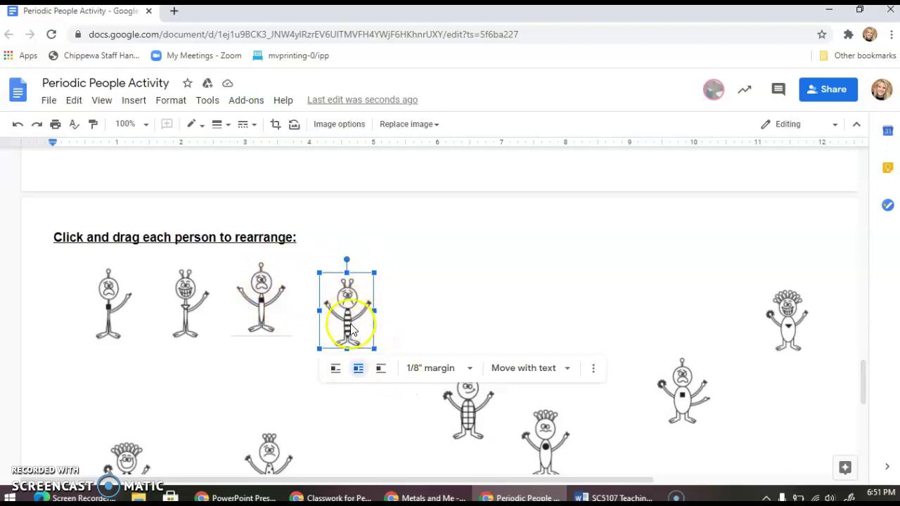
drag(349, 316, 351, 311)
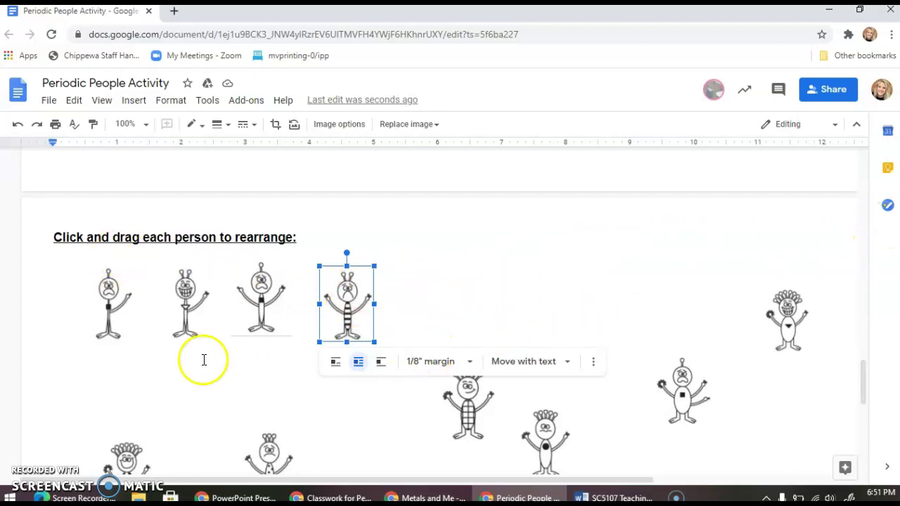
scroll(203, 360, up, 1)
Step: Drag the first sad figure into the top-left cell and the grinning antenna figure top-right
drag(109, 391, 103, 237)
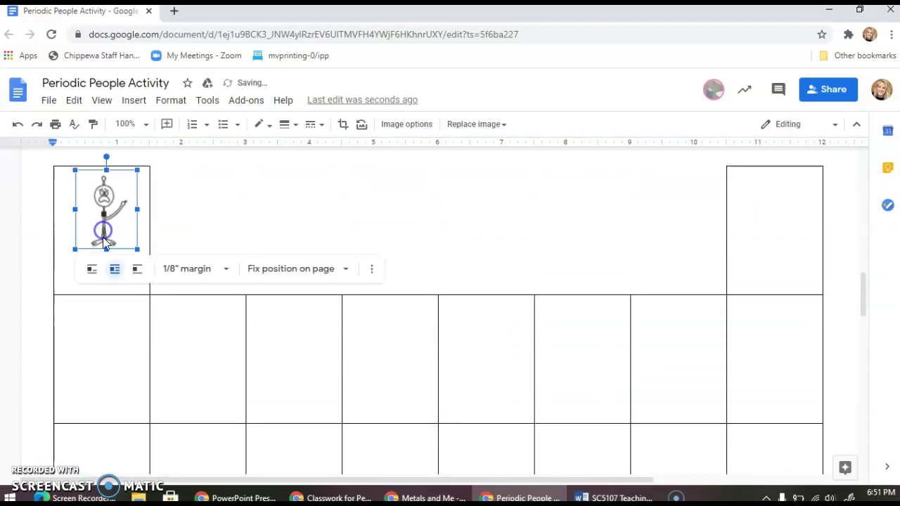
scroll(240, 422, down, 10)
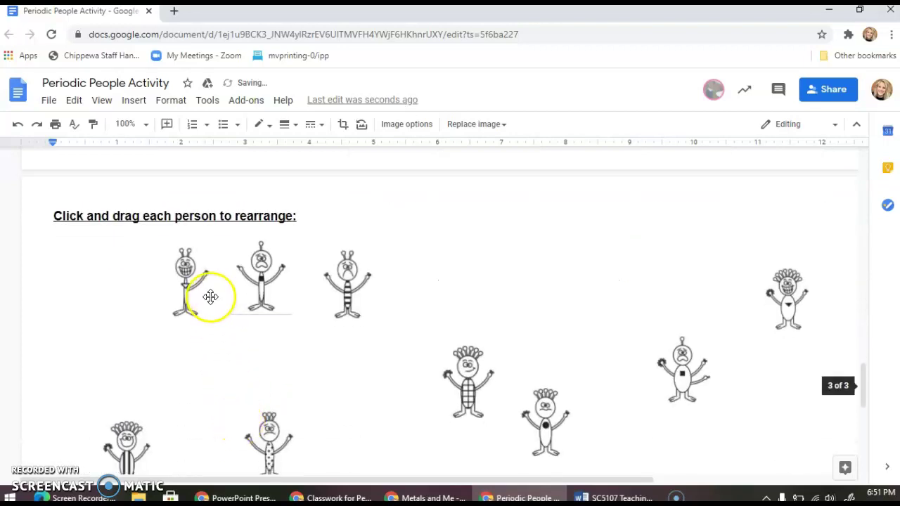
click(191, 298)
drag(191, 298, 777, 270)
scroll(514, 376, down, 10)
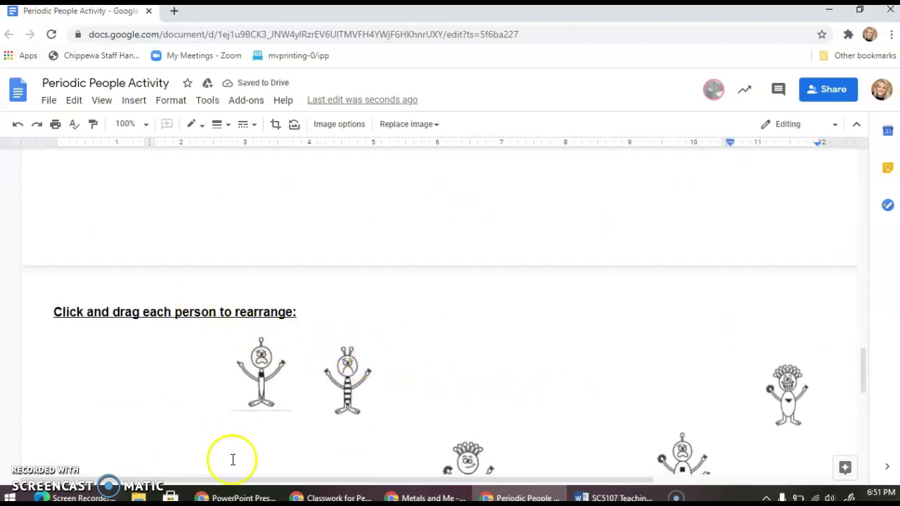
Step: Reposition the remaining row figures and undo the stray third-figure drop
drag(249, 404, 95, 353)
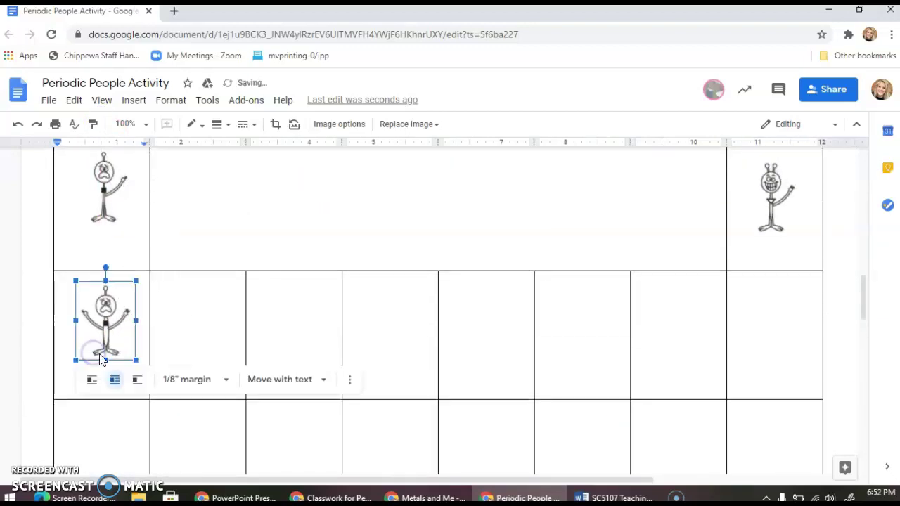
scroll(129, 345, down, 6)
drag(341, 293, 196, 378)
scroll(374, 354, up, 1)
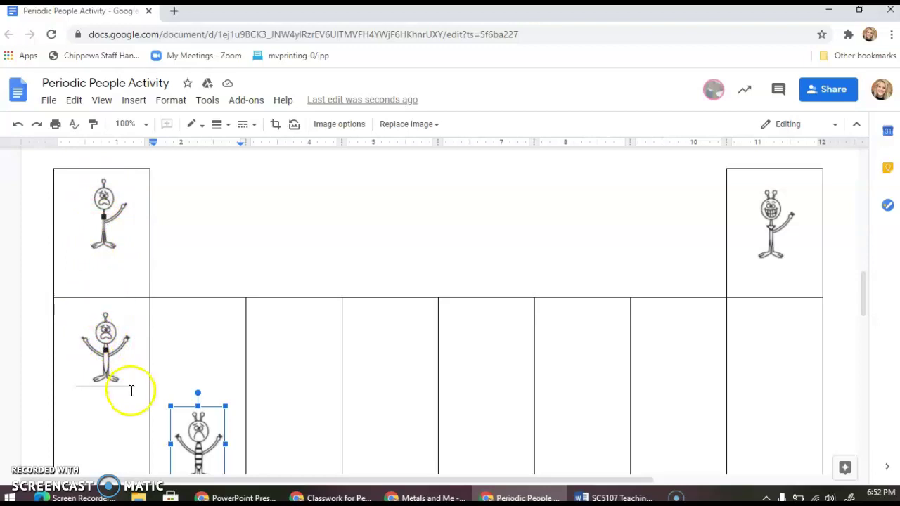
scroll(195, 360, down, 3)
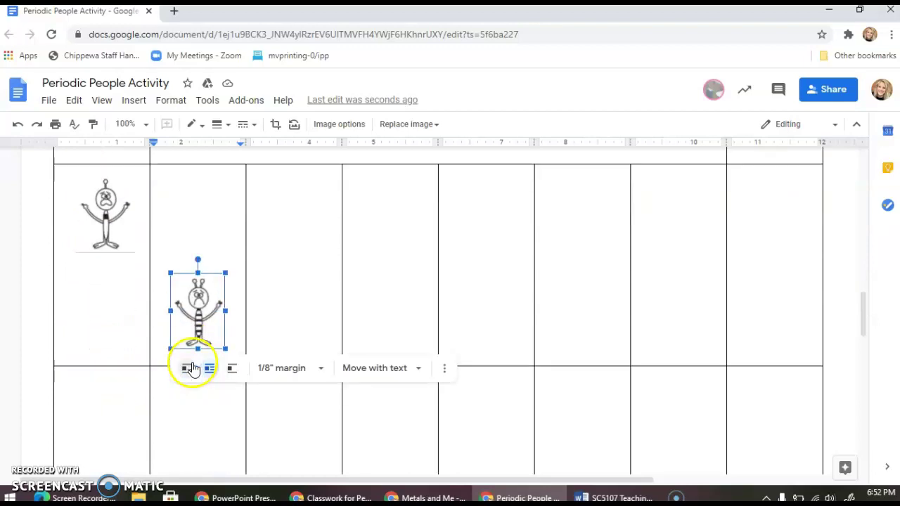
drag(204, 301, 357, 316)
scroll(311, 298, up, 8)
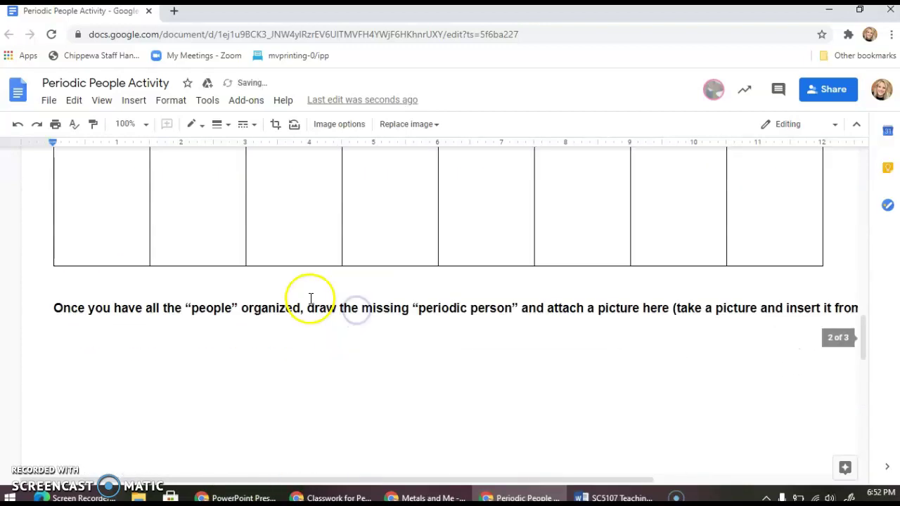
key(ctrl+z)
scroll(226, 408, down, 8)
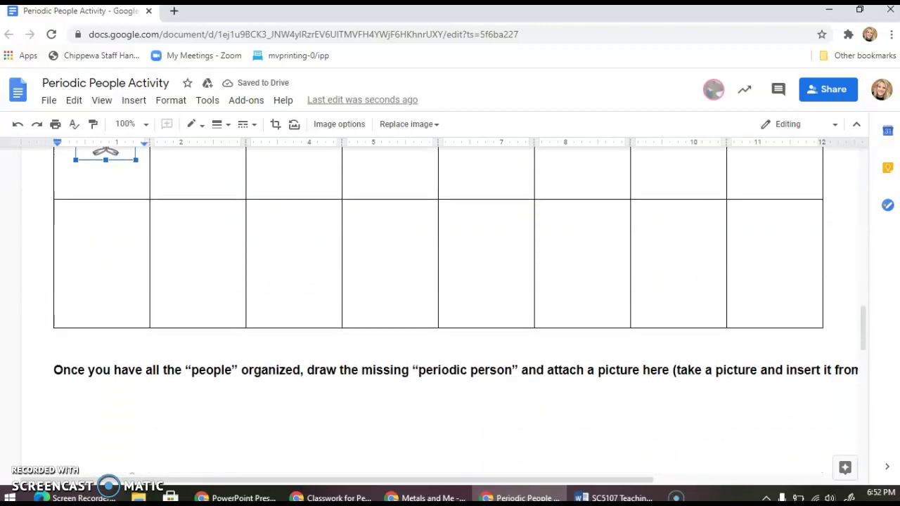
Step: Line the striped figure up beside the sad figure in the row
drag(225, 431, 267, 276)
scroll(229, 407, down, 4)
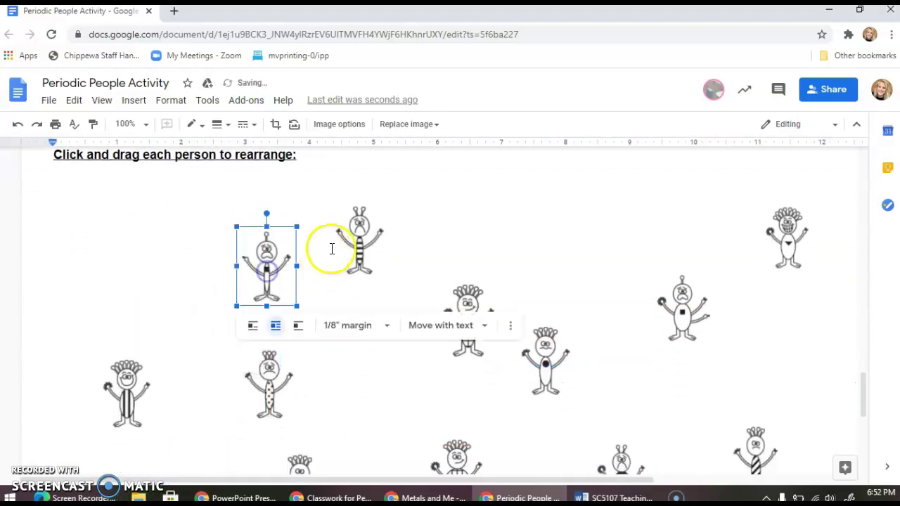
drag(332, 246, 277, 223)
click(342, 231)
drag(341, 231, 333, 223)
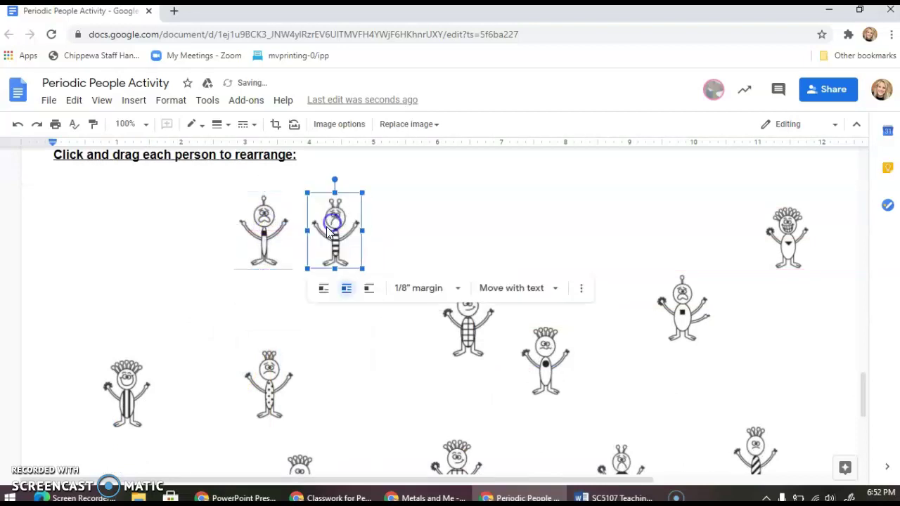
scroll(458, 231, up, 3)
scroll(458, 229, down, 5)
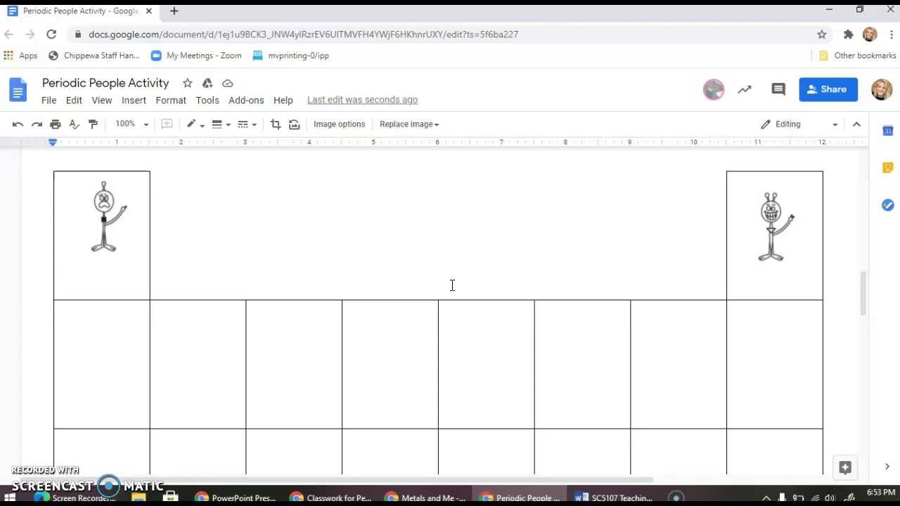
scroll(551, 338, down, 3)
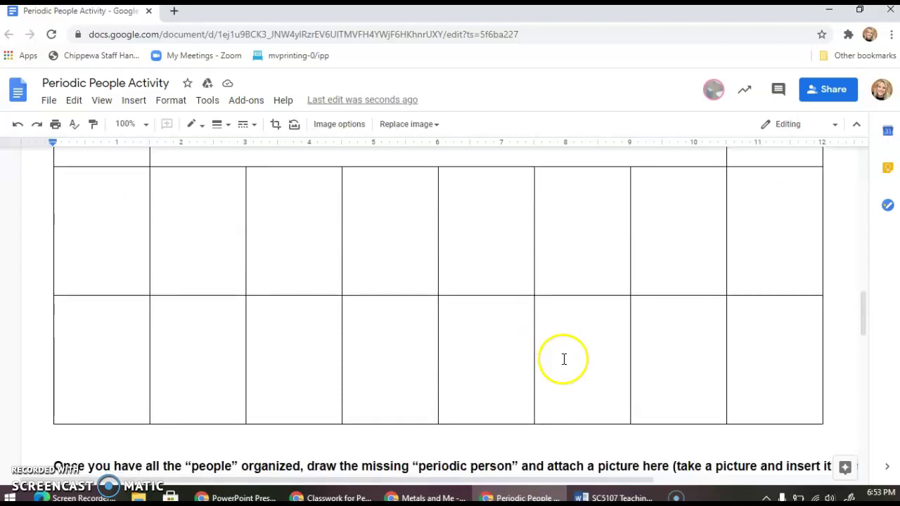
scroll(556, 337, up, 3)
scroll(552, 348, down, 3)
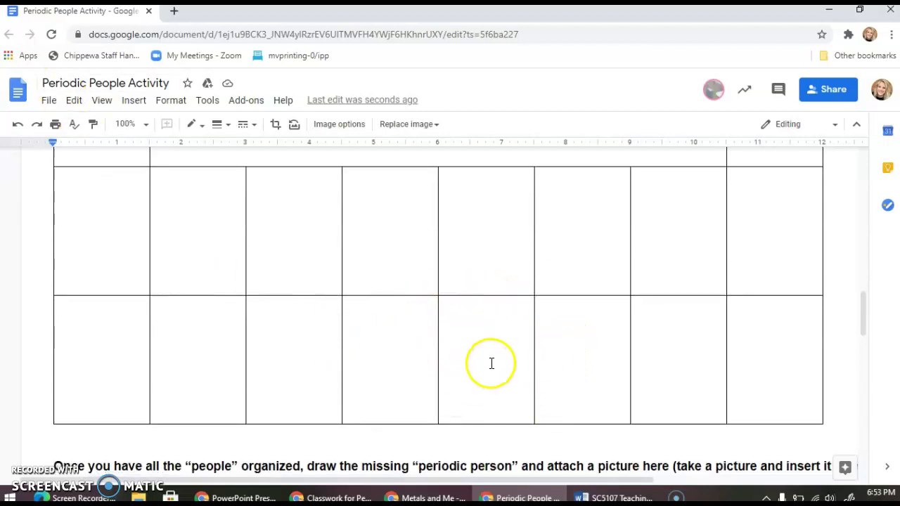
scroll(223, 227, down, 5)
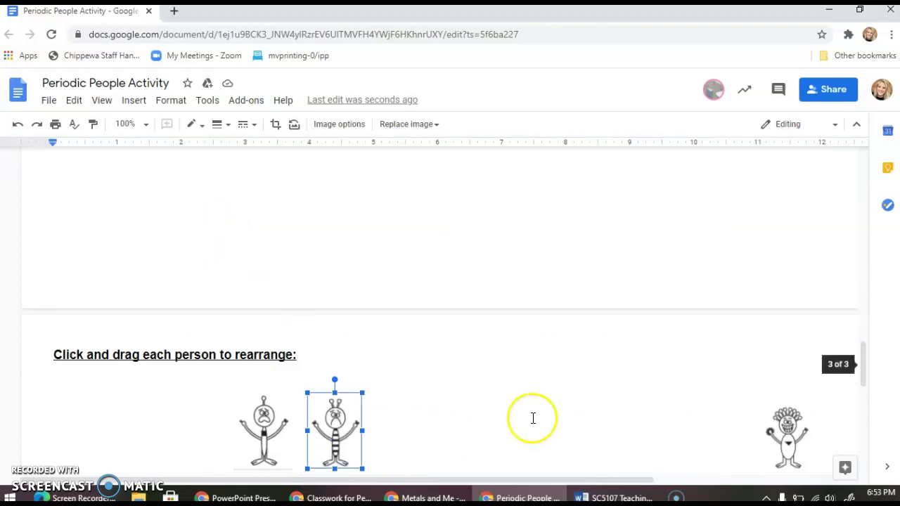
scroll(532, 418, up, 5)
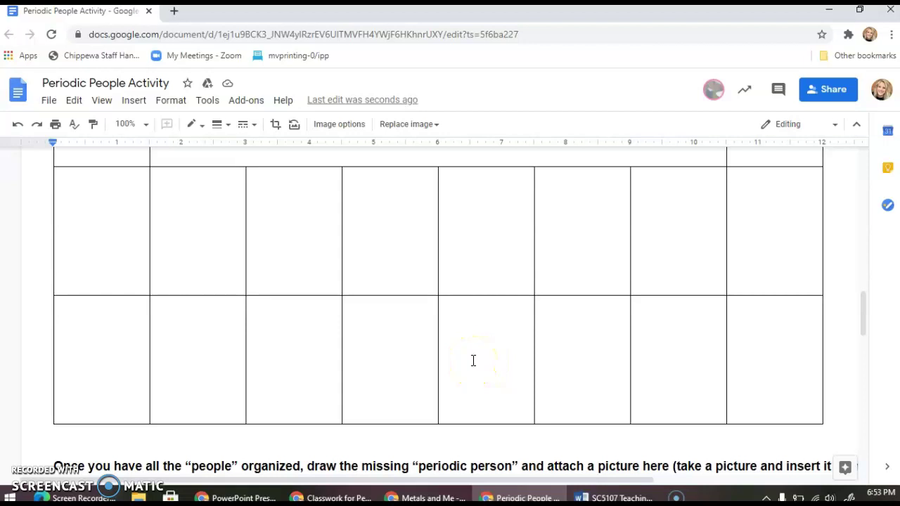
scroll(476, 363, down, 1)
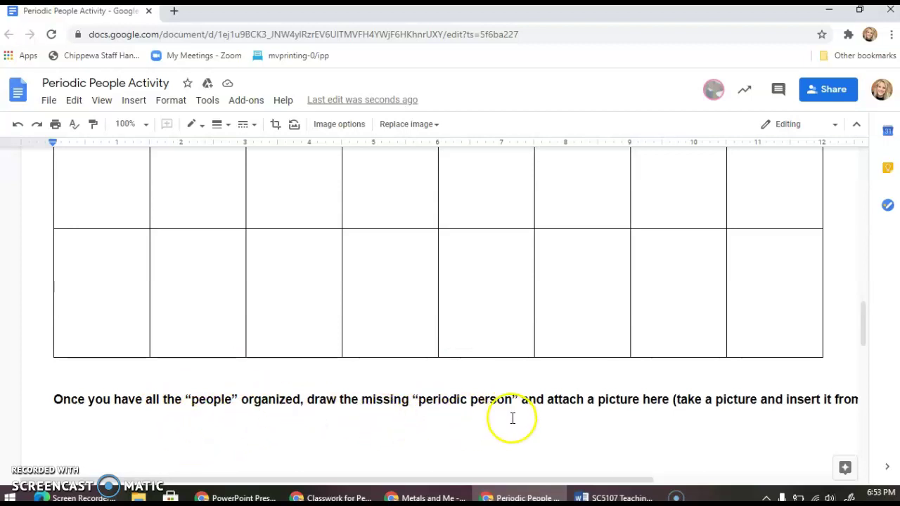
click(590, 480)
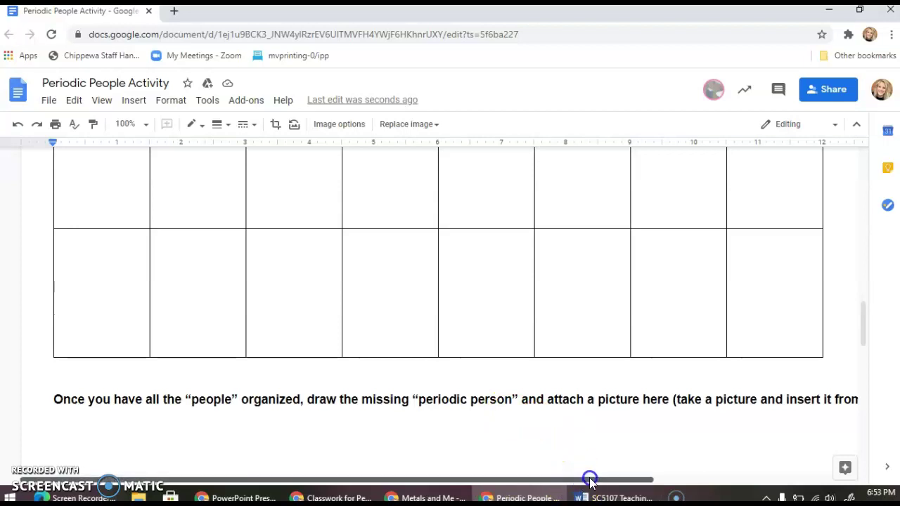
drag(589, 479, 703, 474)
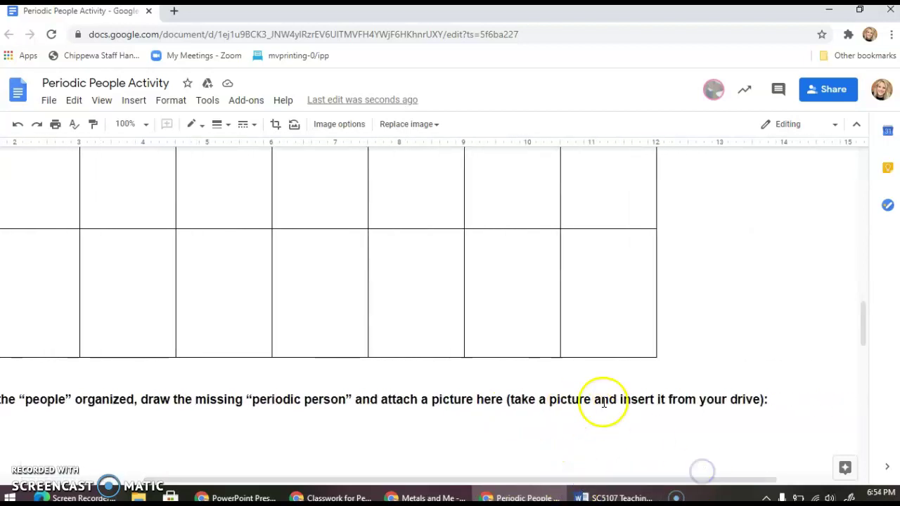
drag(598, 476, 457, 478)
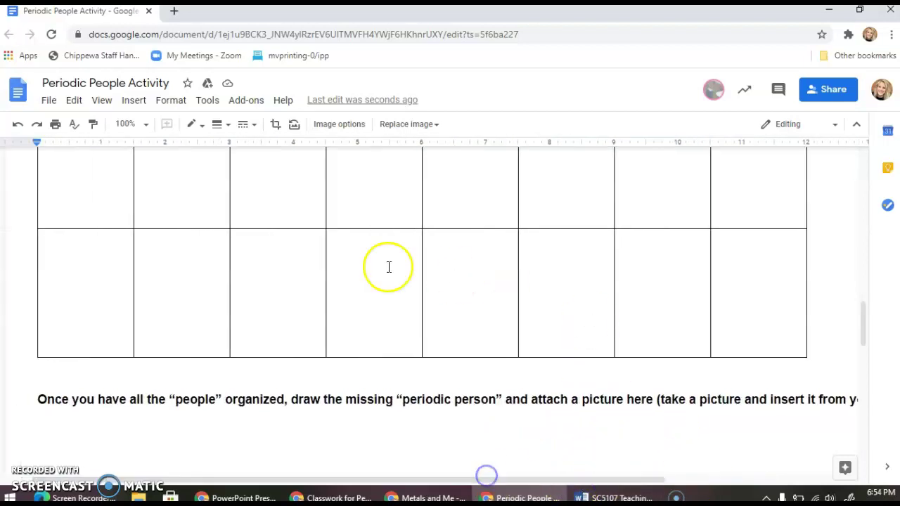
scroll(394, 346, up, 1)
scroll(395, 346, up, 1)
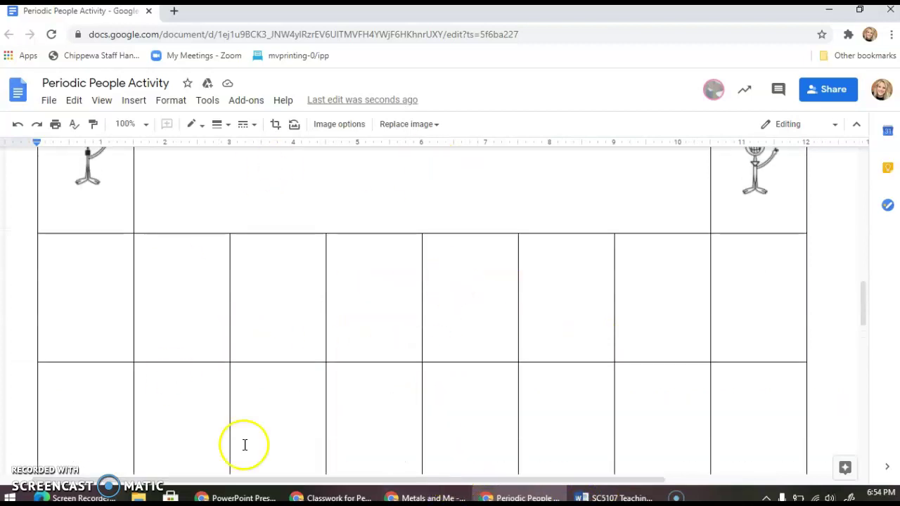